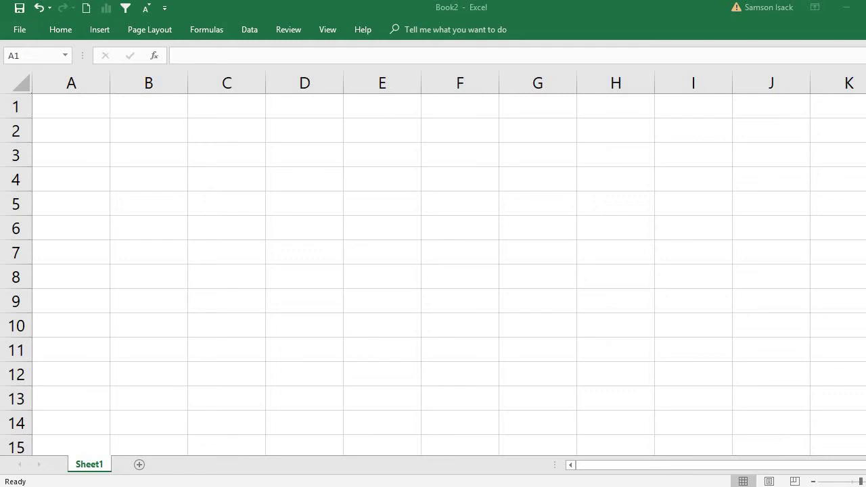
click(27, 465)
click(55, 115)
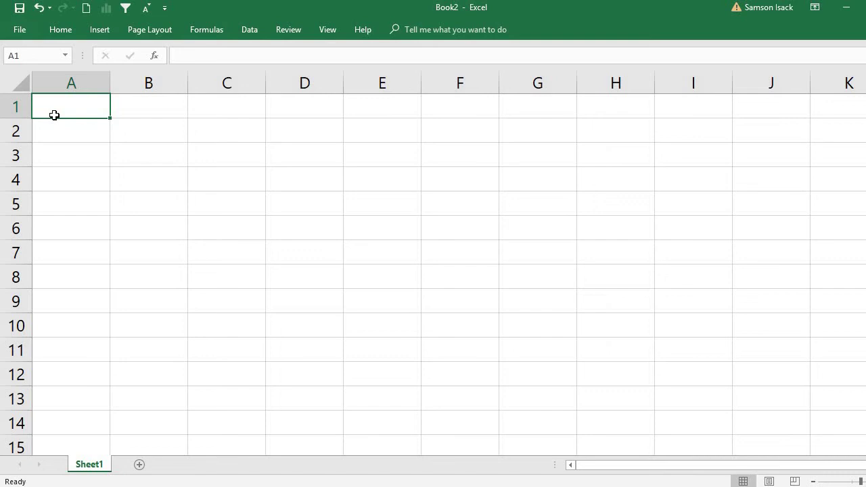
click(102, 36)
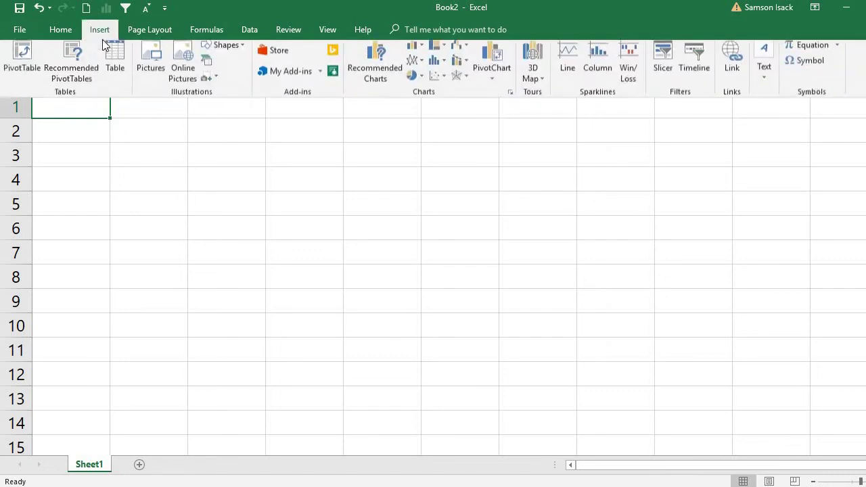
click(28, 74)
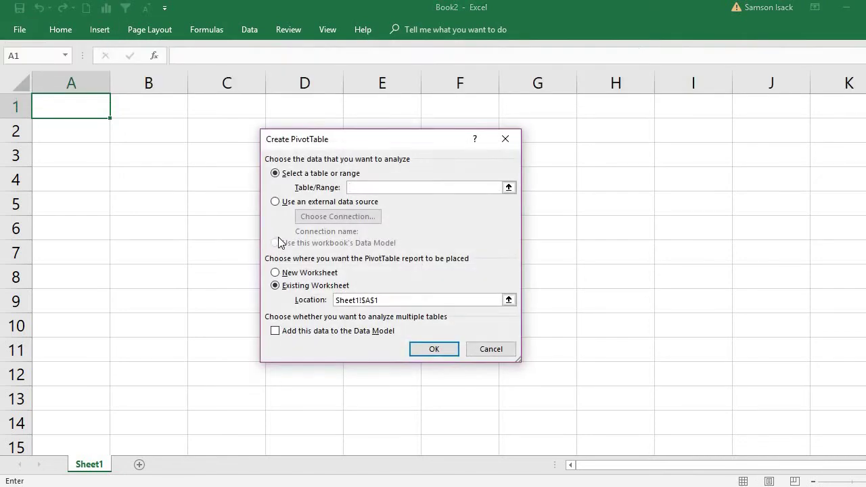
click(302, 207)
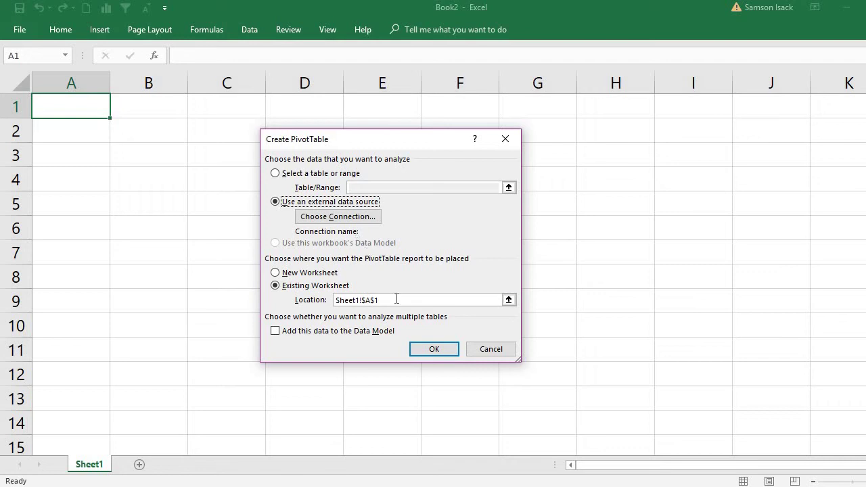
click(498, 351)
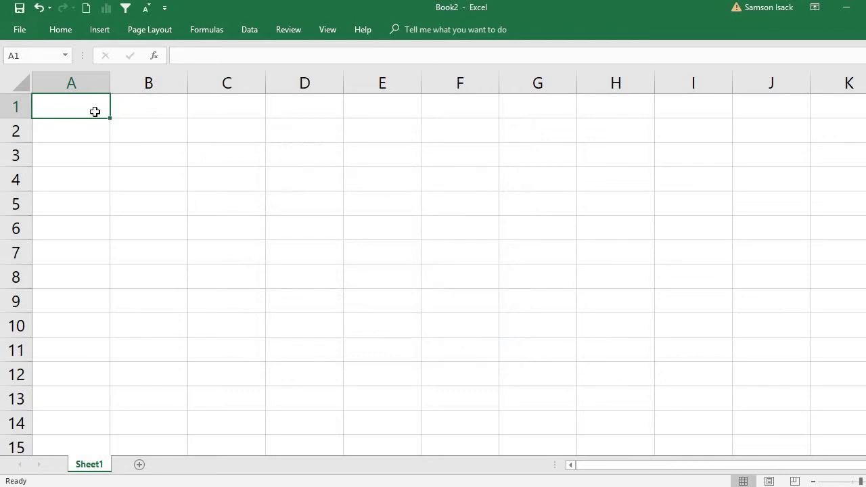
Start a text file import of Comma_delimited.csv from the DataFiles folder.
click(246, 32)
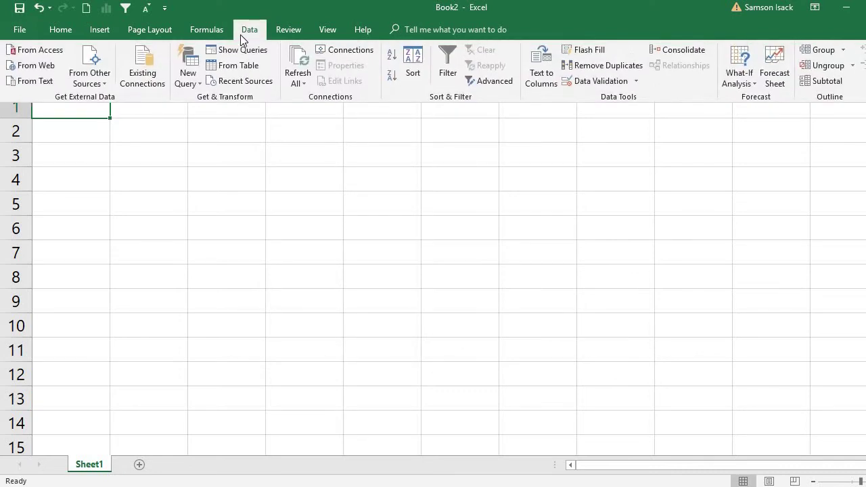
click(29, 83)
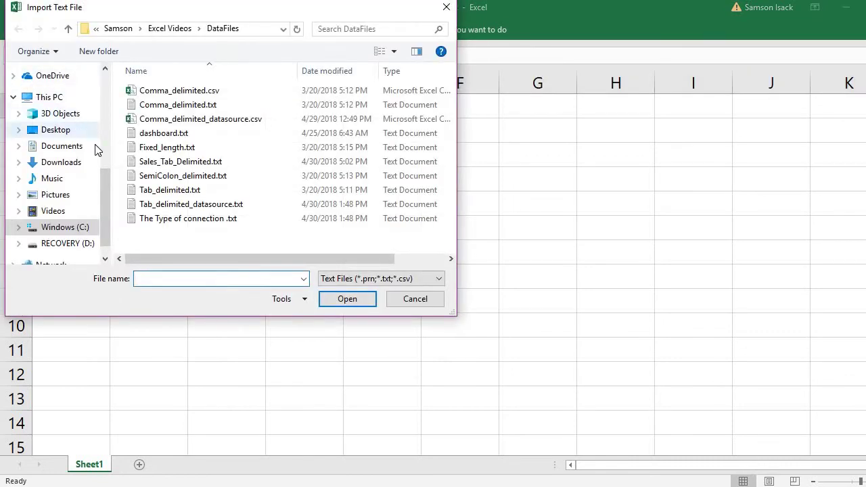
drag(180, 15, 196, 49)
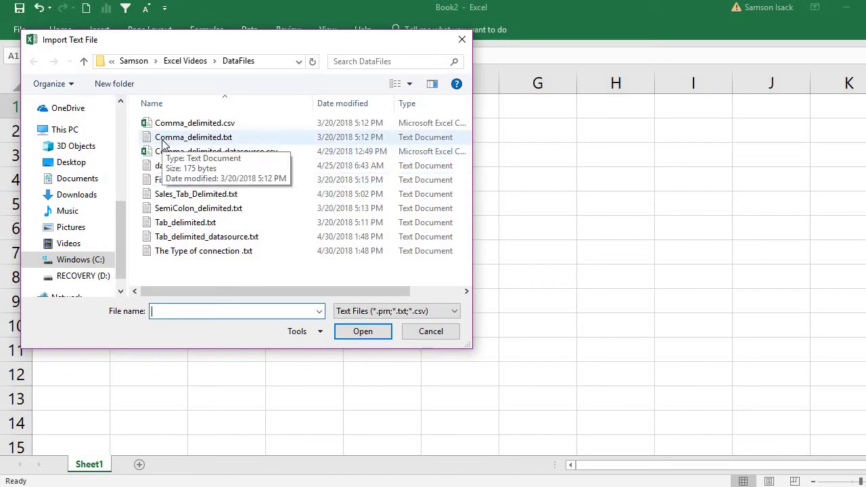
click(225, 127)
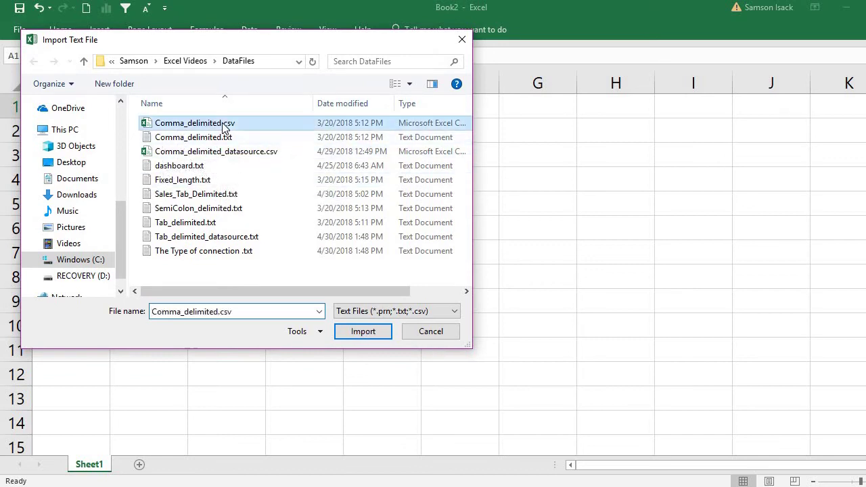
click(377, 335)
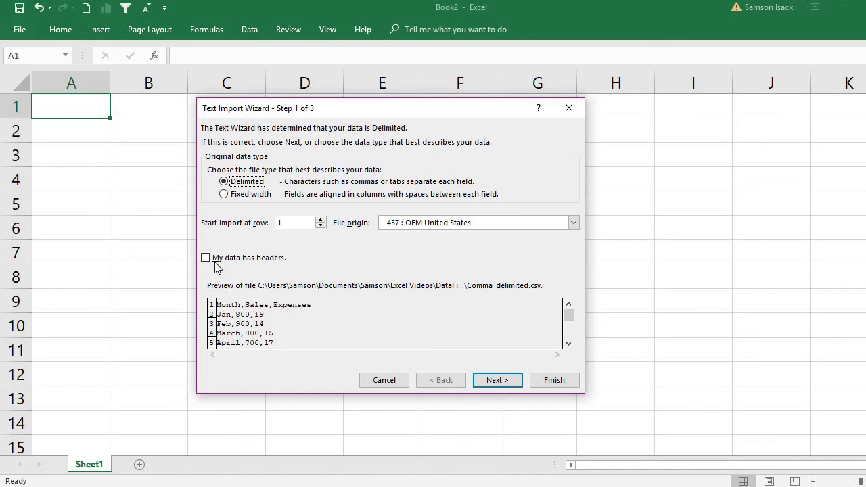
Mark the data as having headers and set comma as the only delimiter instead of tab.
click(206, 259)
click(498, 383)
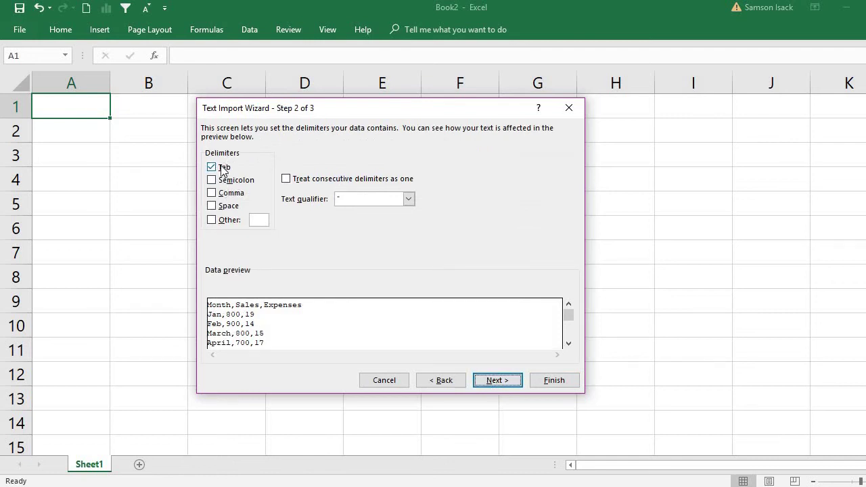
click(223, 169)
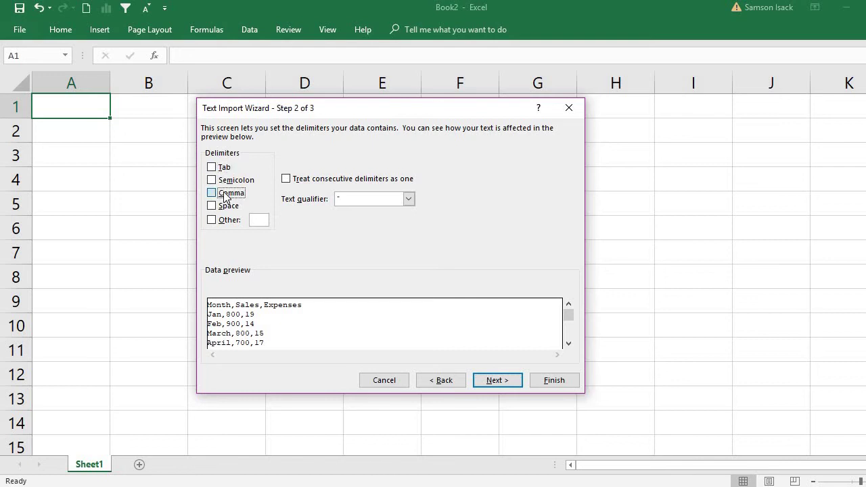
click(226, 195)
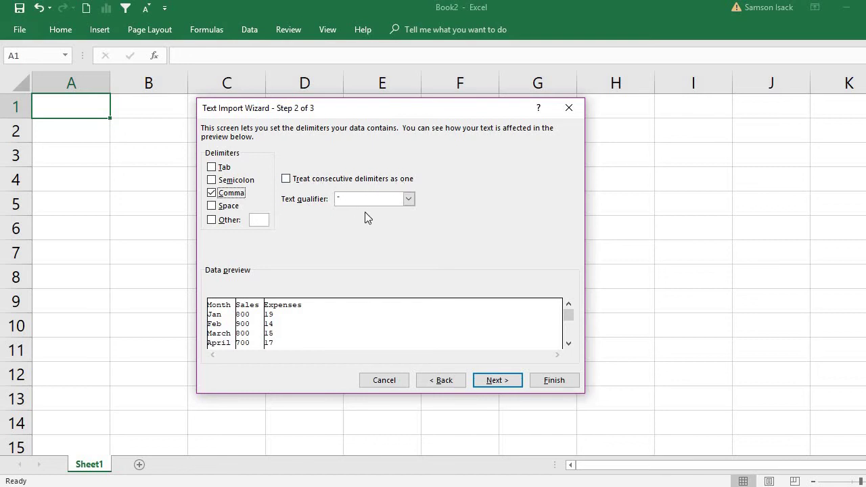
Examine the text qualifier choices offered for the delimited import.
click(408, 199)
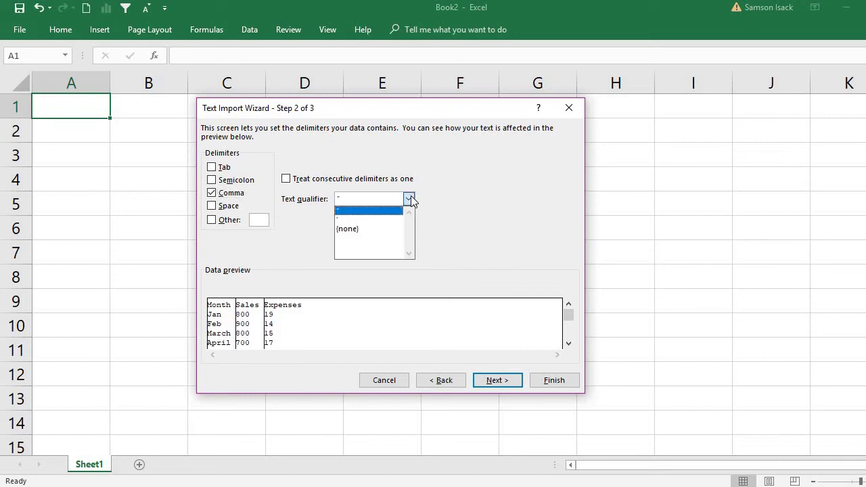
click(464, 195)
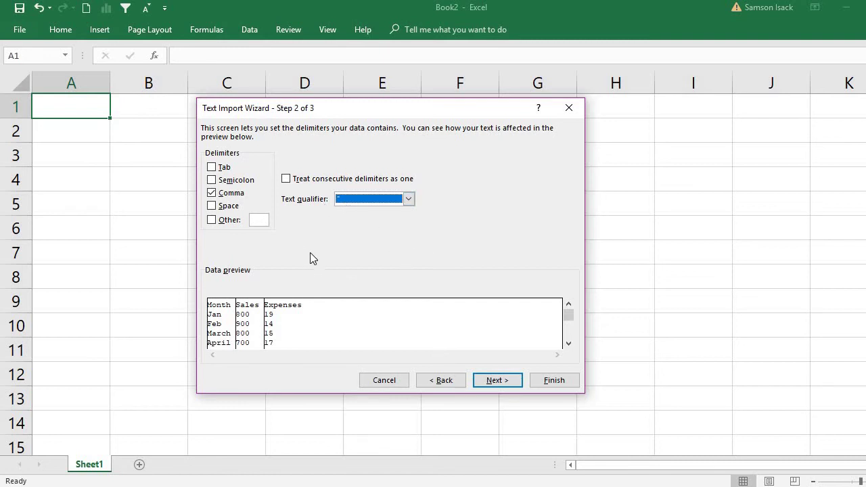
click(363, 206)
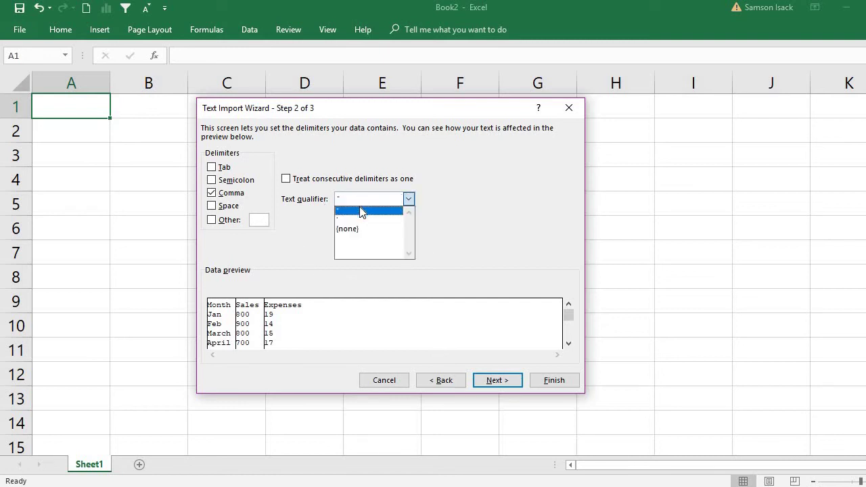
click(361, 216)
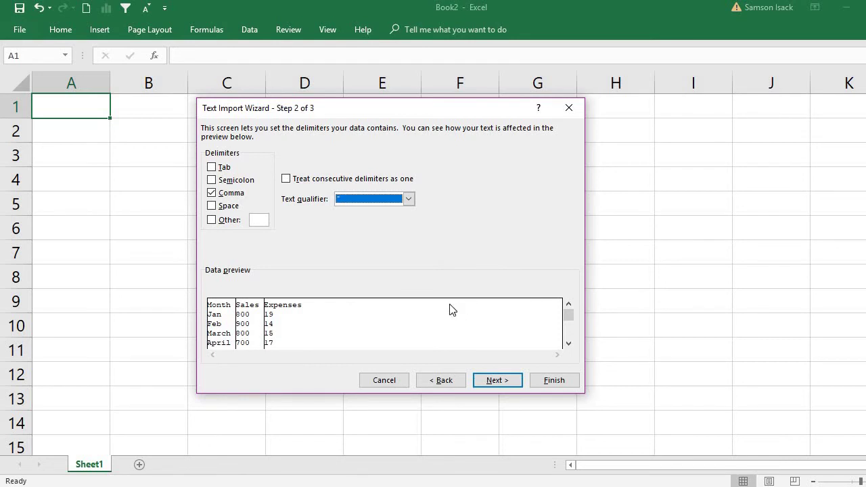
Format the Month column as Text and load the data into the existing worksheet at cell A1.
click(506, 385)
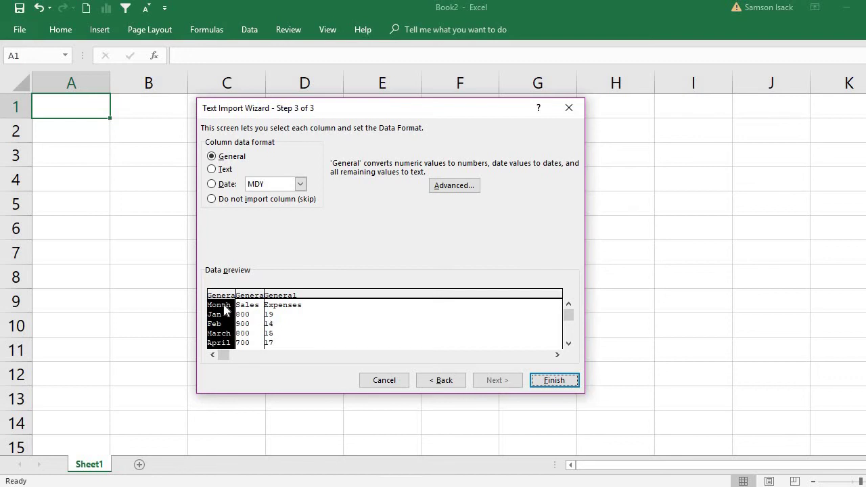
click(224, 170)
click(252, 317)
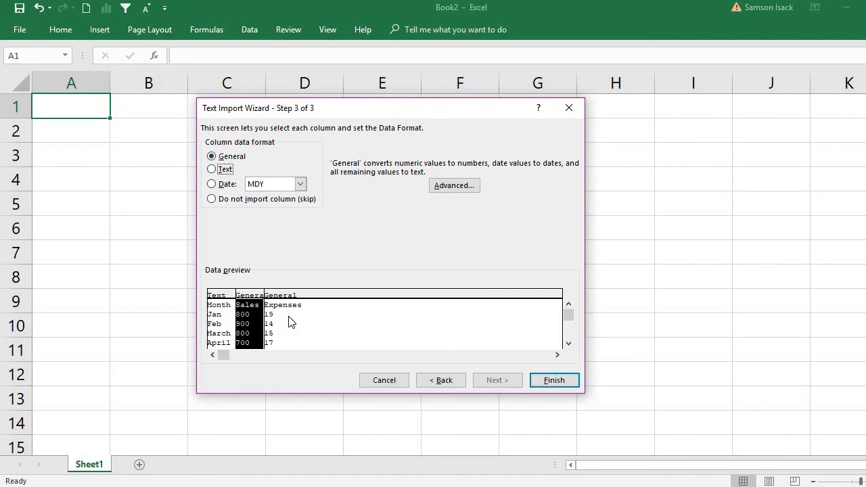
shift+click(289, 321)
click(253, 318)
click(553, 381)
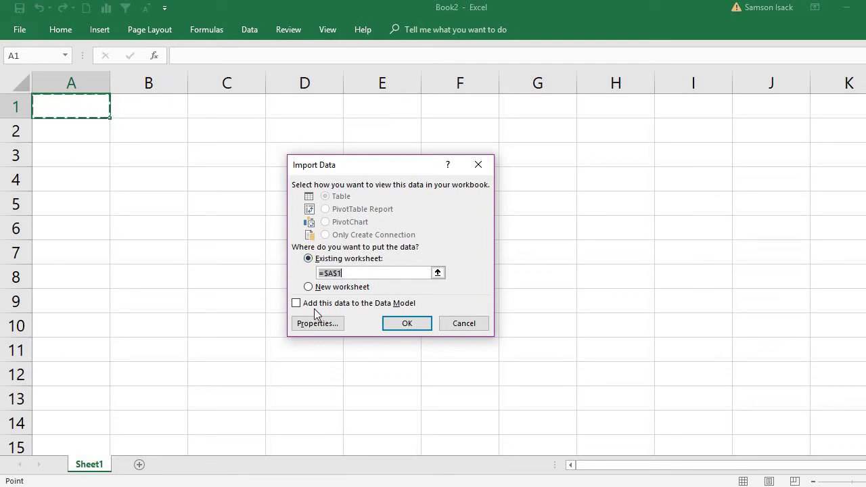
click(418, 325)
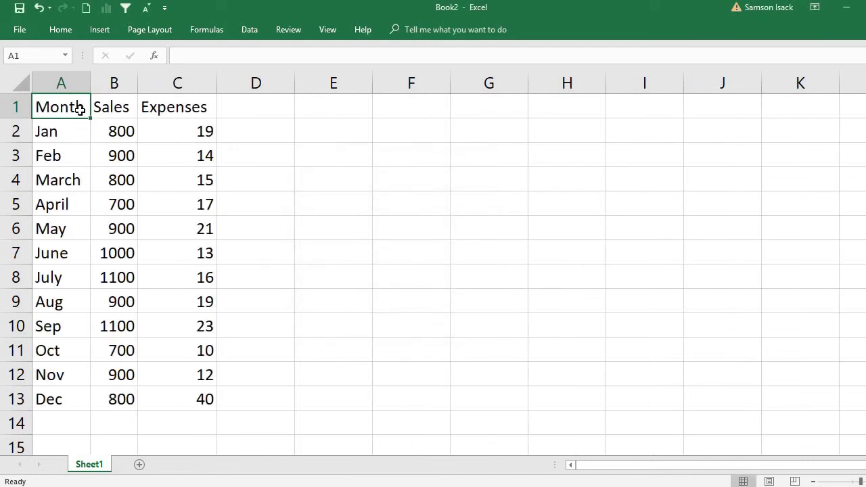
Create a PivotTable from the imported range A1:C13 on a new worksheet.
drag(80, 110, 202, 398)
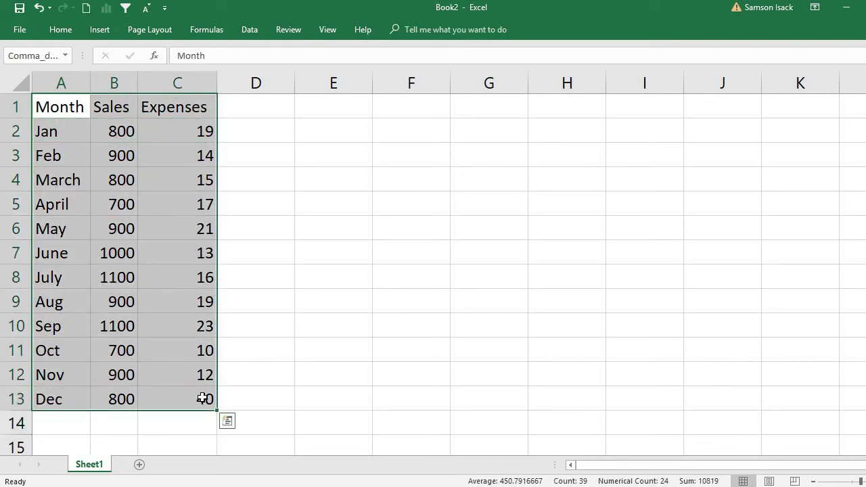
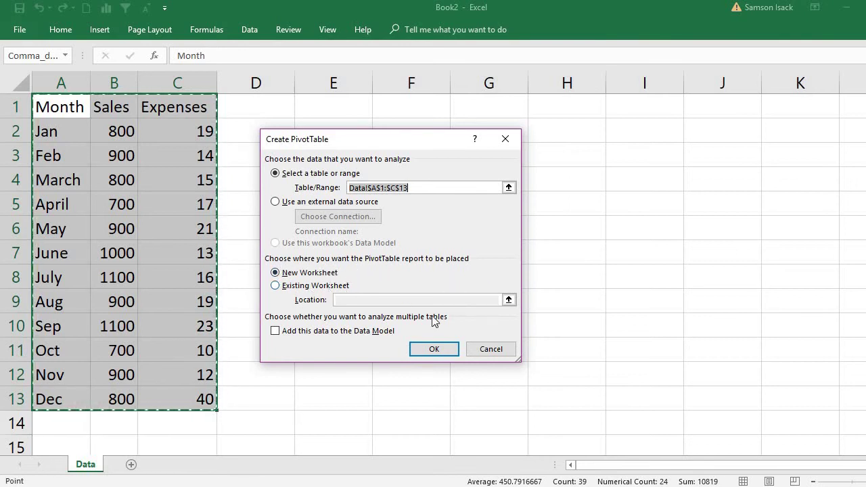
click(442, 356)
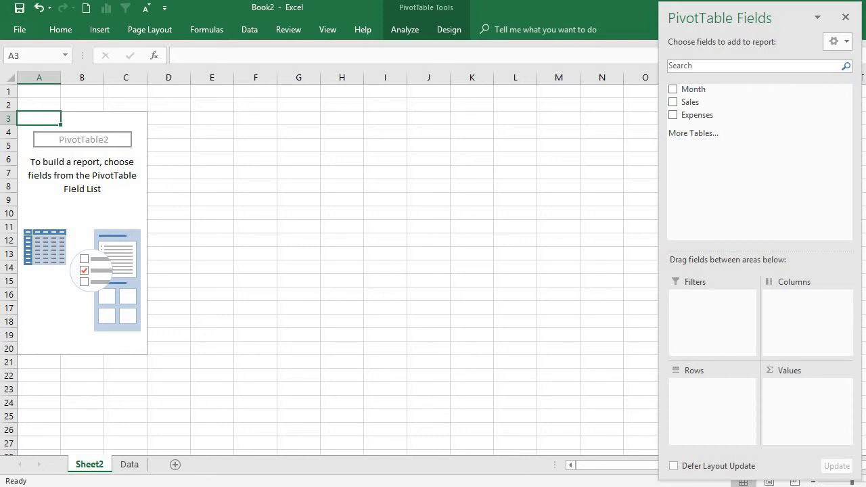
Place the Month field in the PivotTable rows and the Sales field in its values.
ctrl+scroll(329, 263, up, 6)
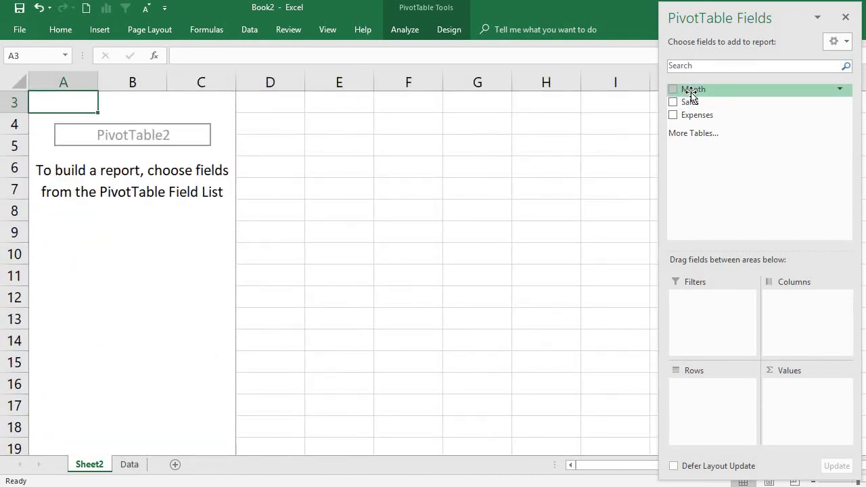
drag(690, 95, 699, 429)
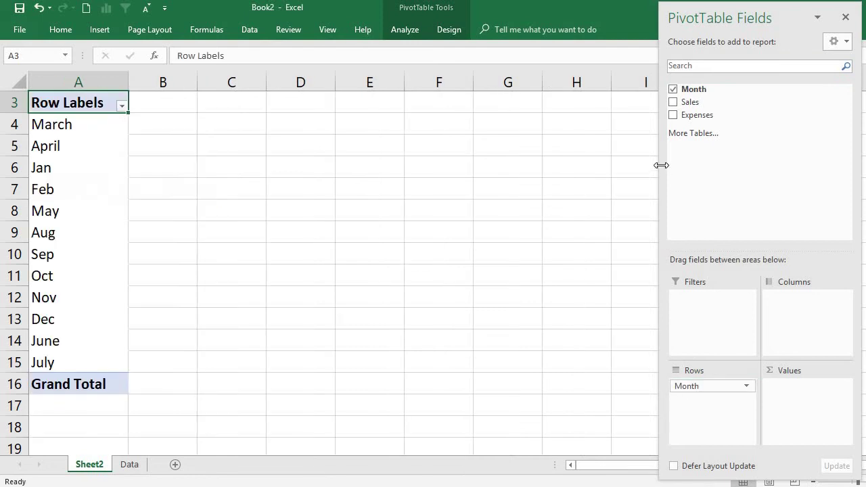
drag(684, 102, 826, 407)
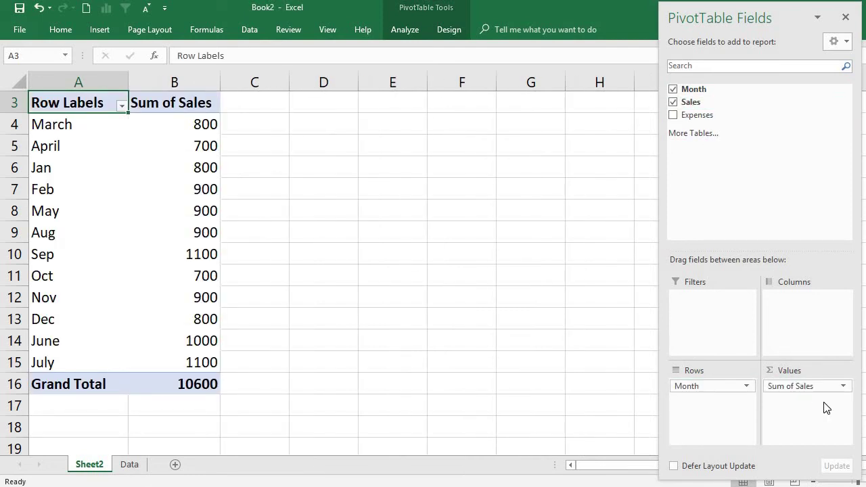
Rename the PivotTable's Row Labels header in cell A3 to Months.
double_click(108, 102)
drag(108, 102, 31, 102)
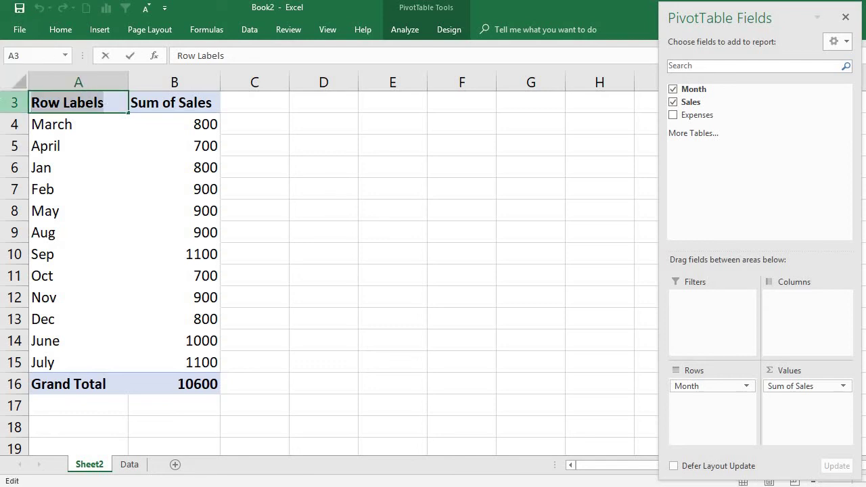
text(<)
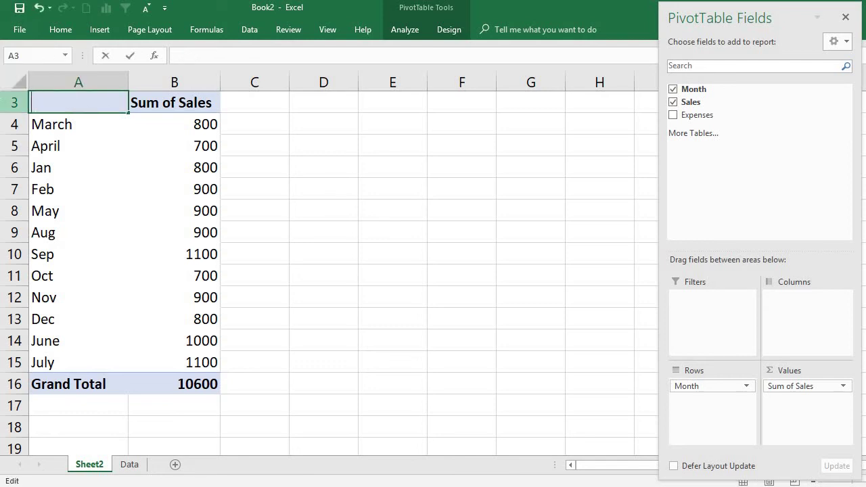
text(Months)
key(Return)
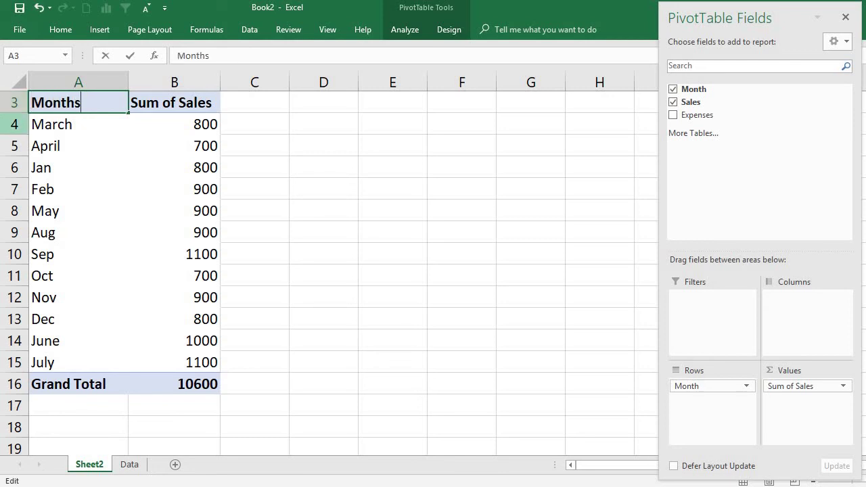
key(Down)
key(Down)
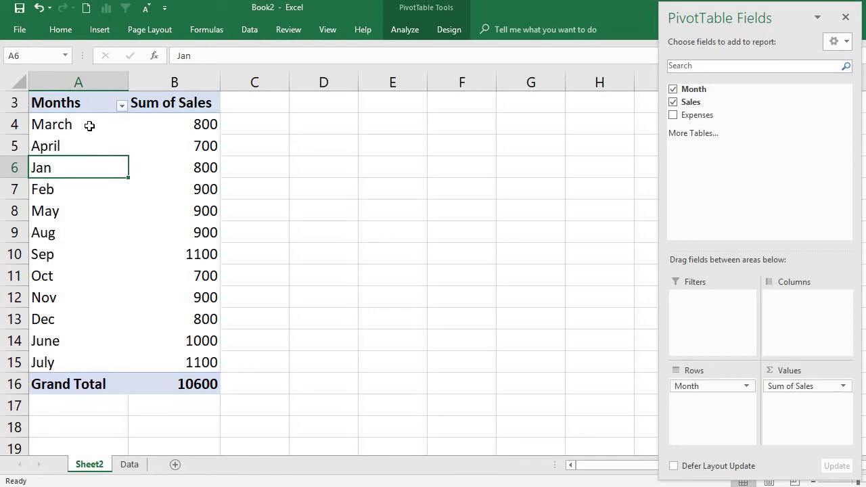
click(89, 125)
shift+click(94, 349)
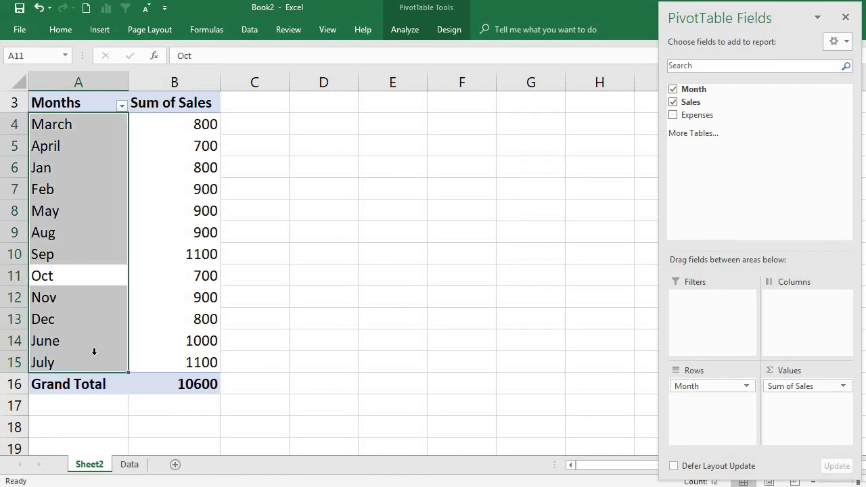
click(93, 132)
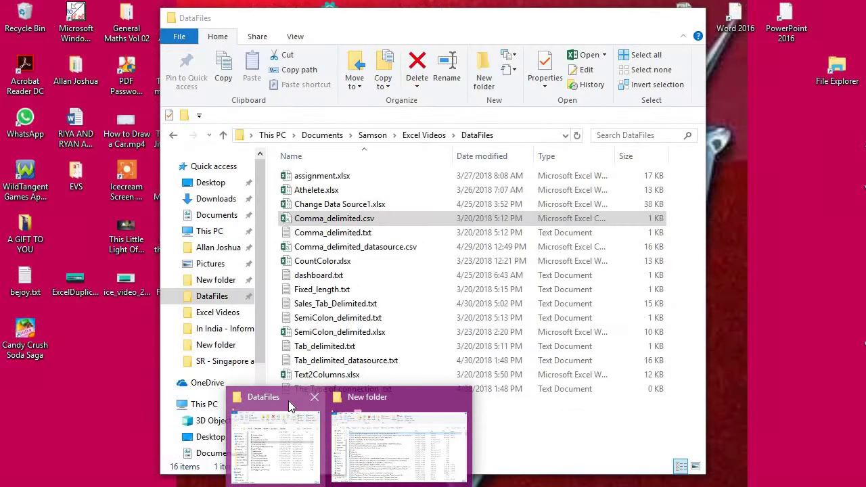
Switch to the DataFiles folder in File Explorer and open the source file Comma_delimited.csv.
click(290, 406)
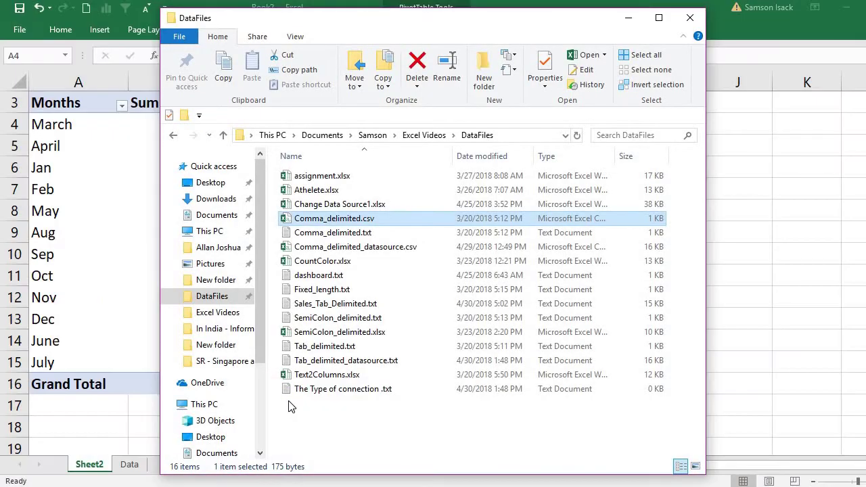
click(336, 220)
key(alt+Tab)
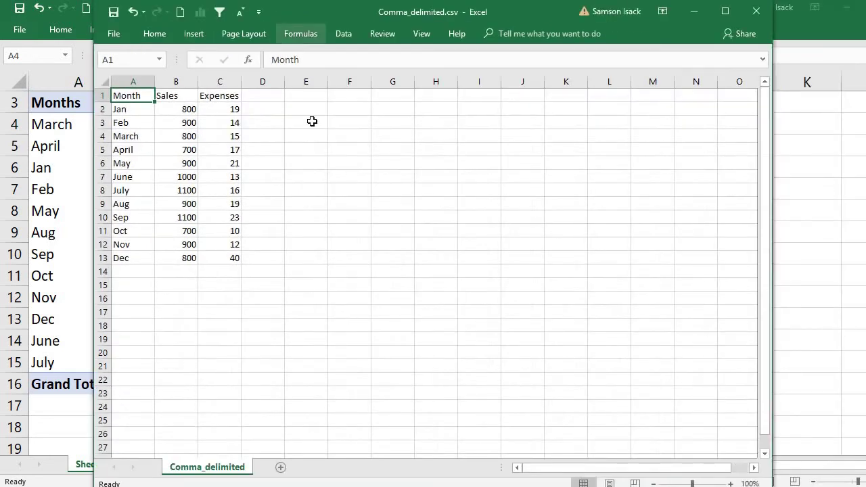
Enlarge the Comma_delimited.csv worksheet to 200% zoom.
click(732, 483)
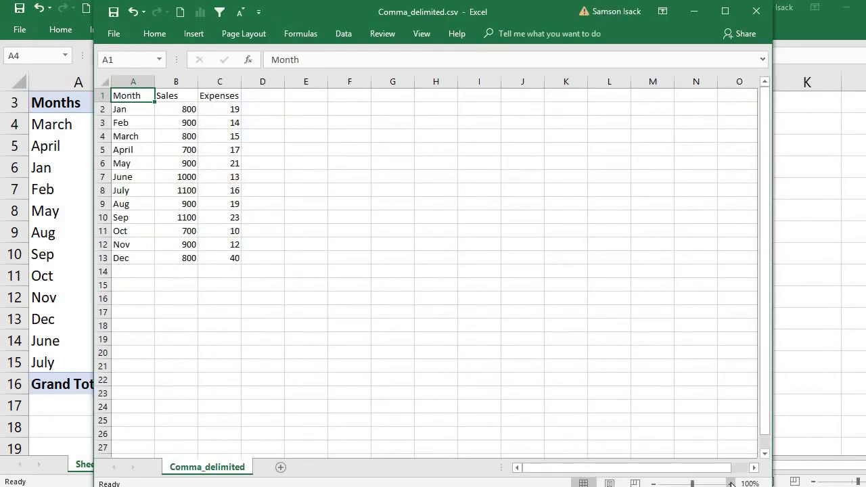
click(732, 483)
click(732, 482)
click(733, 483)
click(733, 483)
click(733, 483)
click(733, 483)
click(732, 483)
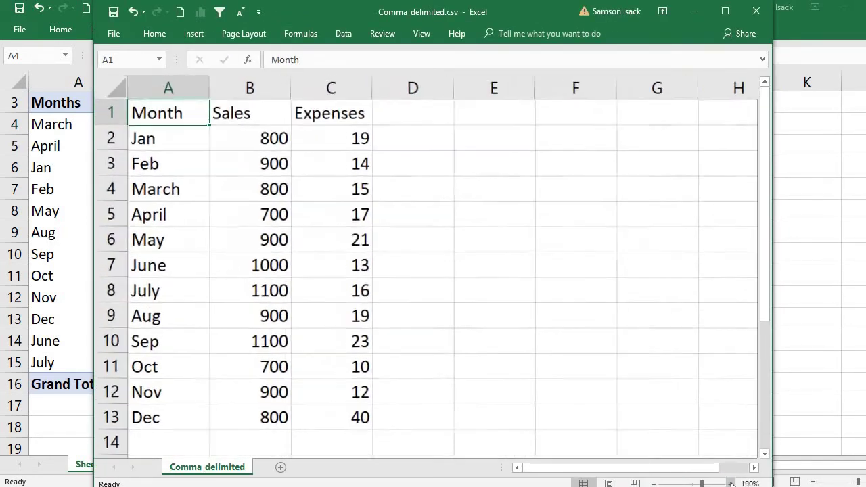
click(733, 483)
Return to the Book2 workbook and rename the PivotTable's worksheet as PT.
click(60, 153)
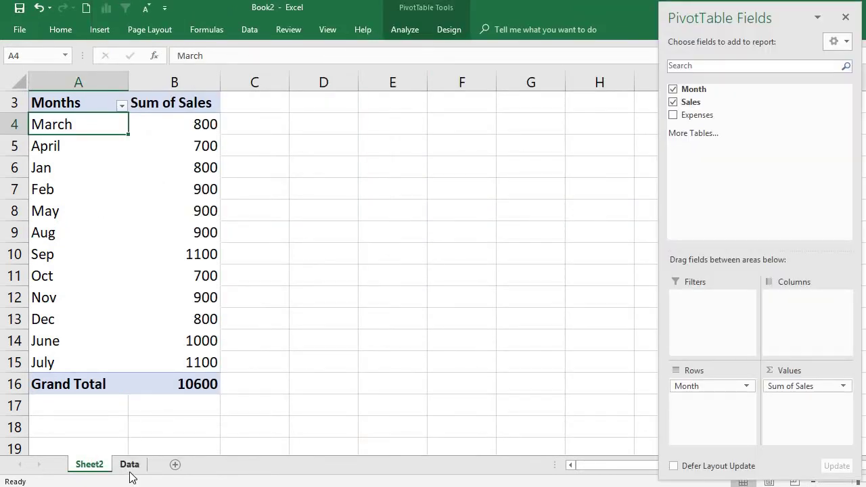
double_click(84, 465)
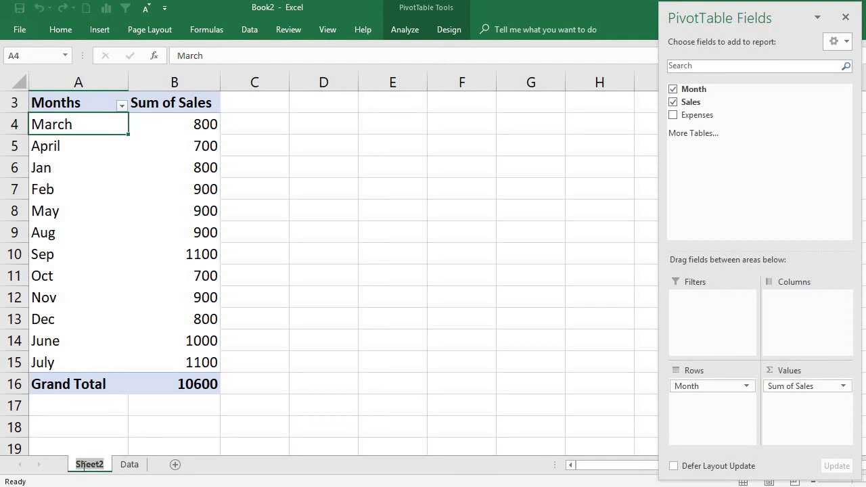
text(PT)
key(Return)
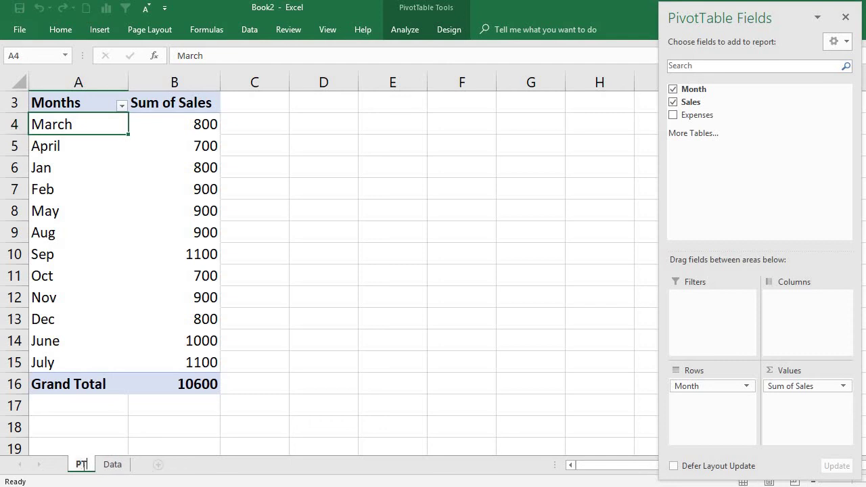
click(146, 211)
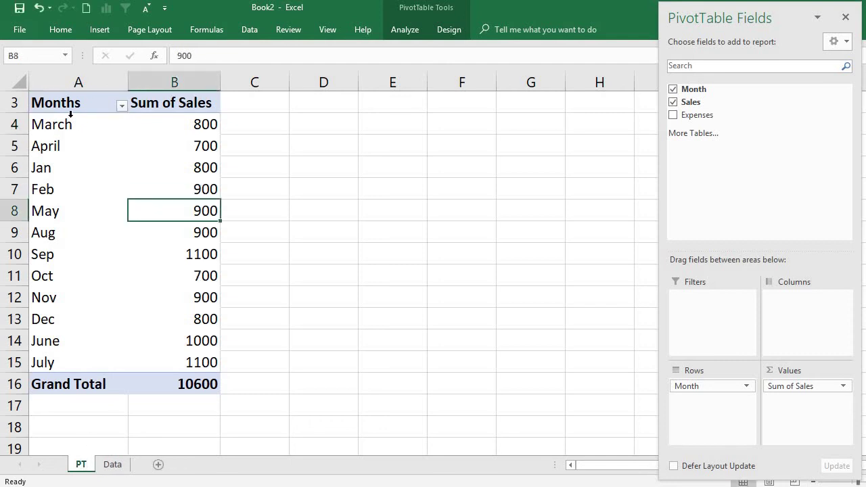
click(70, 104)
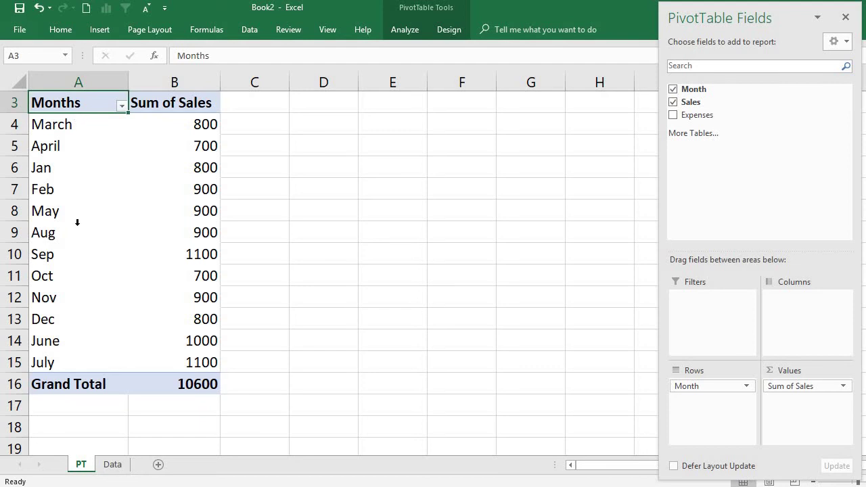
Show Book2's Data sheet and place the Comma_delimited.csv window beside its columns for comparison.
click(114, 467)
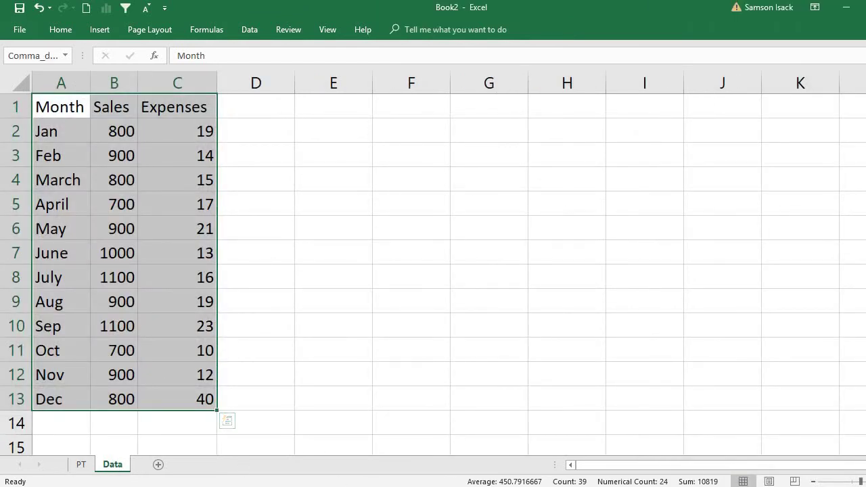
mouse_move(383, 486)
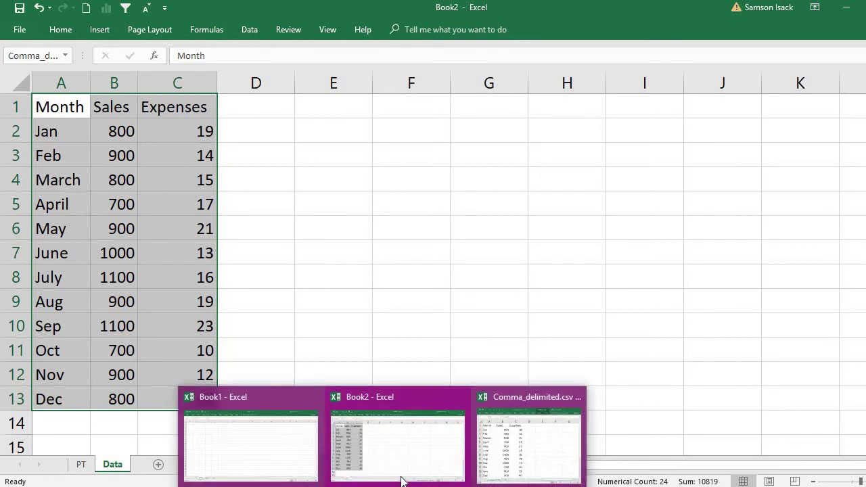
click(520, 449)
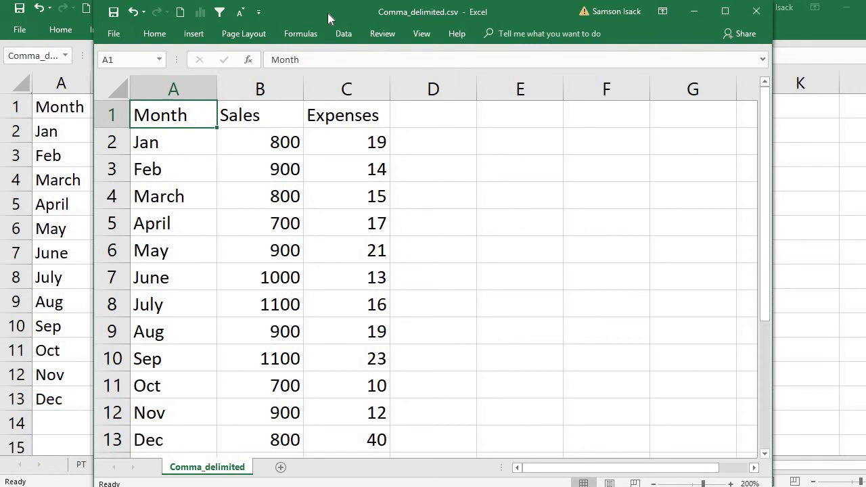
drag(329, 13, 445, 9)
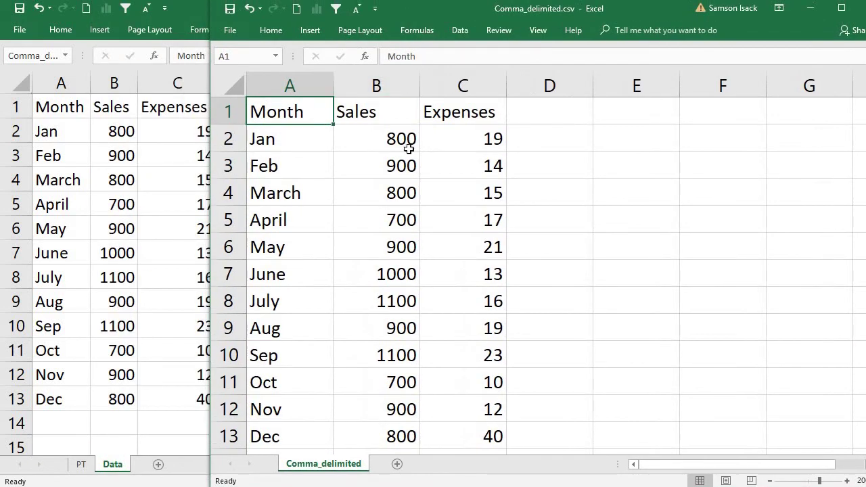
Set the January sales in cell B2 of Comma_delimited.csv to 1100.
double_click(396, 138)
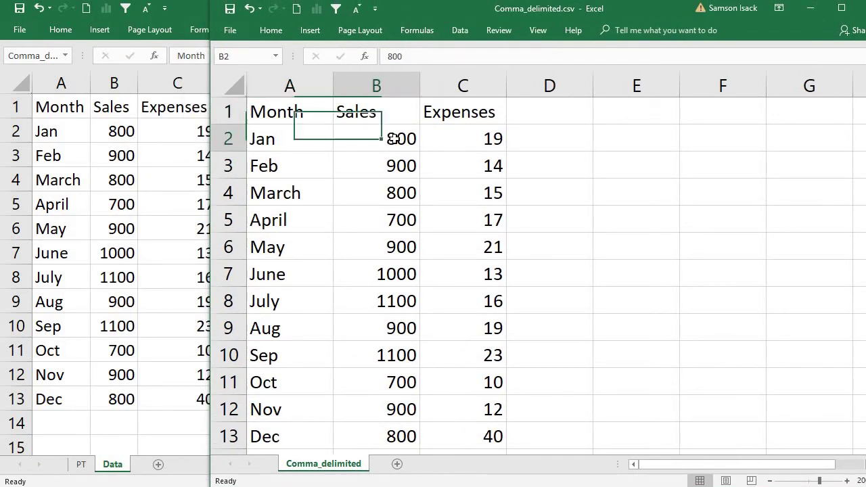
key(BackSpace)
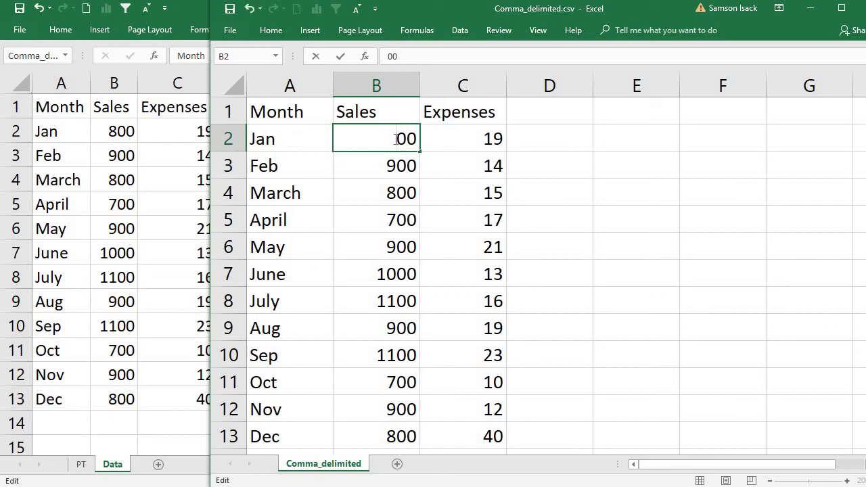
text(9)
key(BackSpace)
text(11)
click(402, 175)
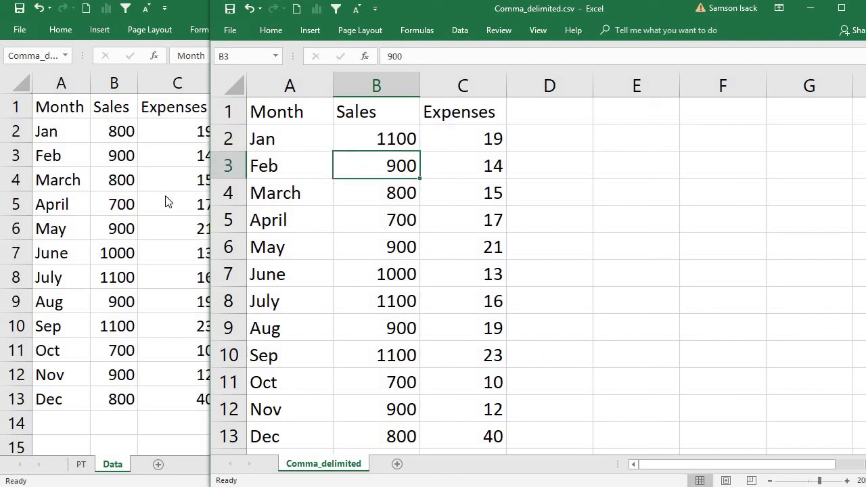
Save the edited Comma_delimited.csv file, keeping the CSV (Comma delimited) format.
click(99, 201)
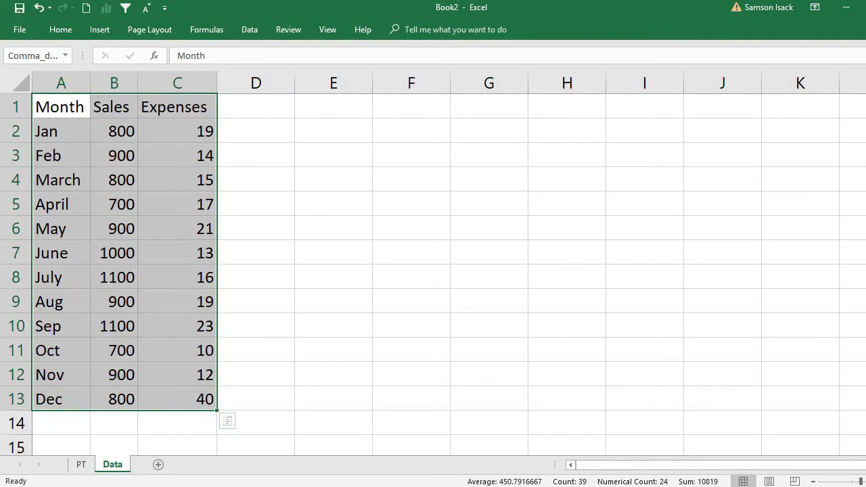
click(371, 485)
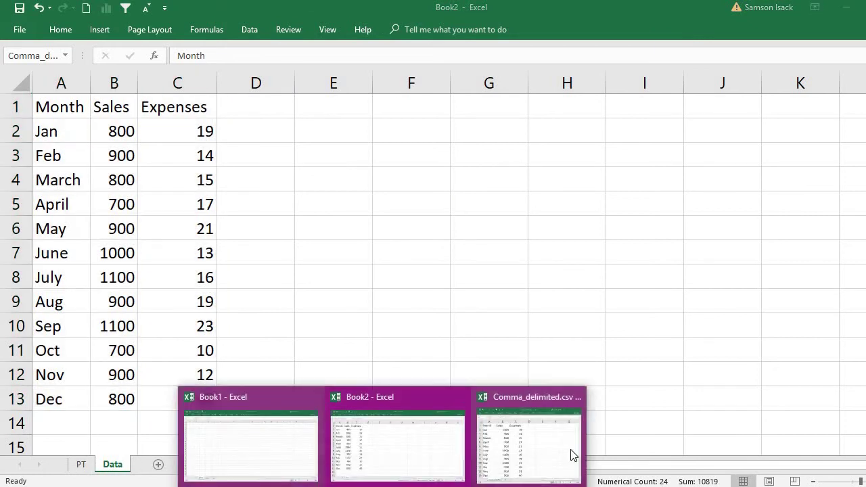
click(532, 426)
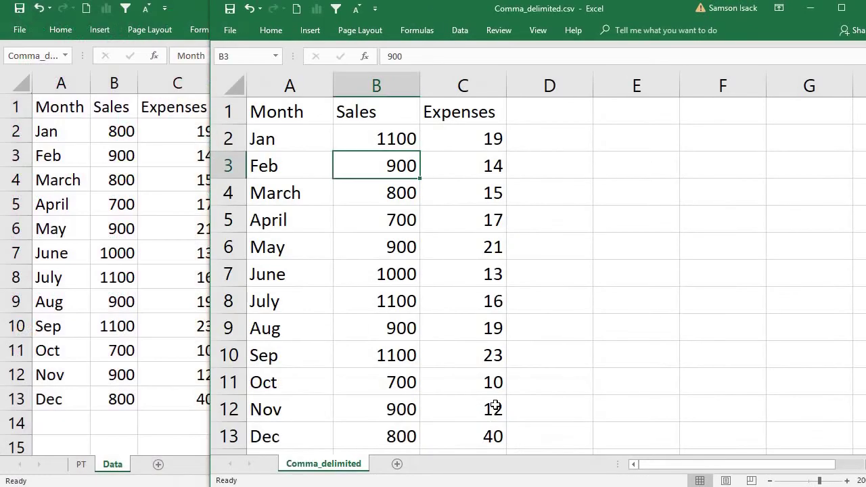
click(228, 13)
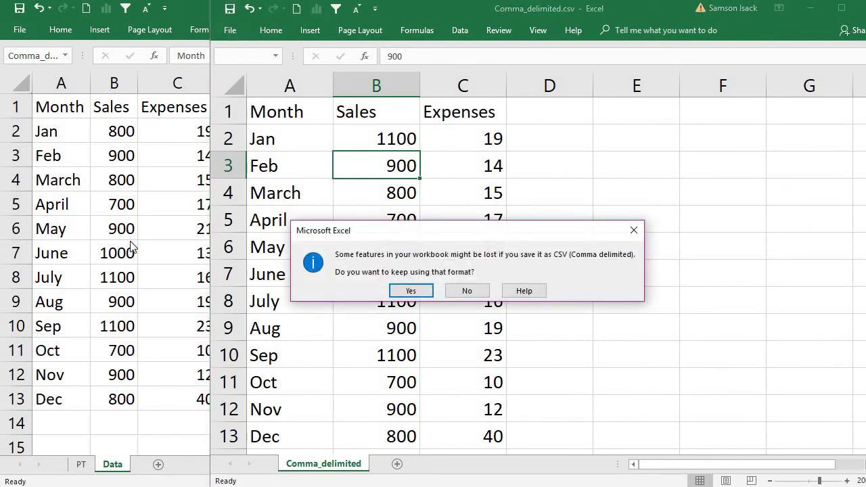
click(412, 291)
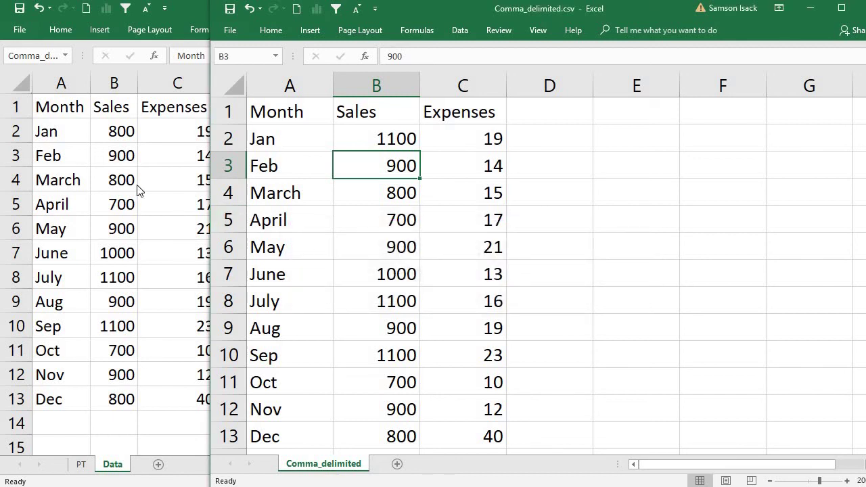
Switch to Book2 and refresh the PivotTable on the PT sheet.
key(alt+Tab)
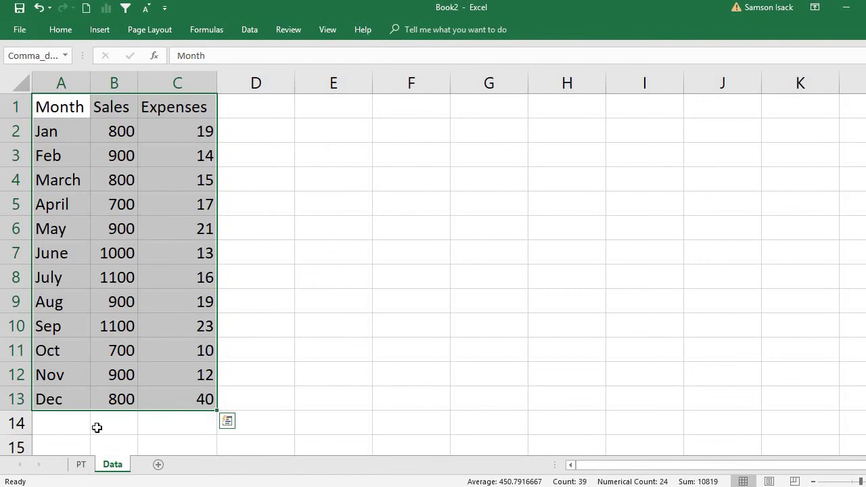
click(81, 465)
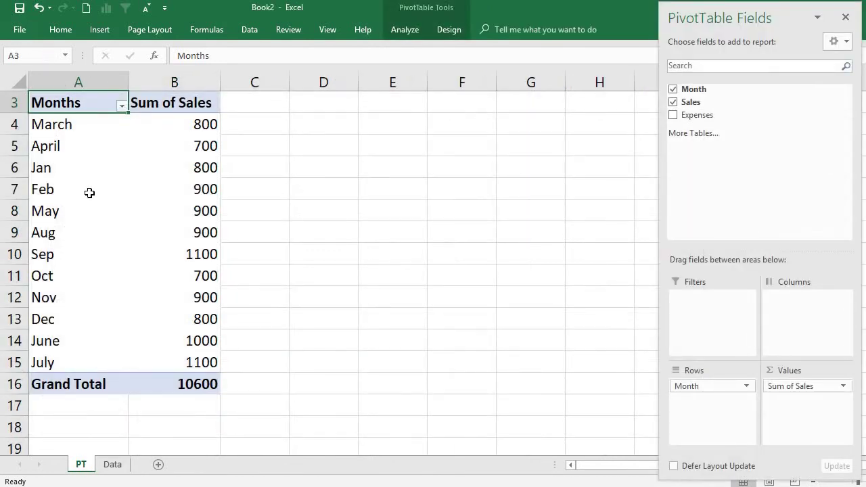
click(90, 193)
right_click(88, 194)
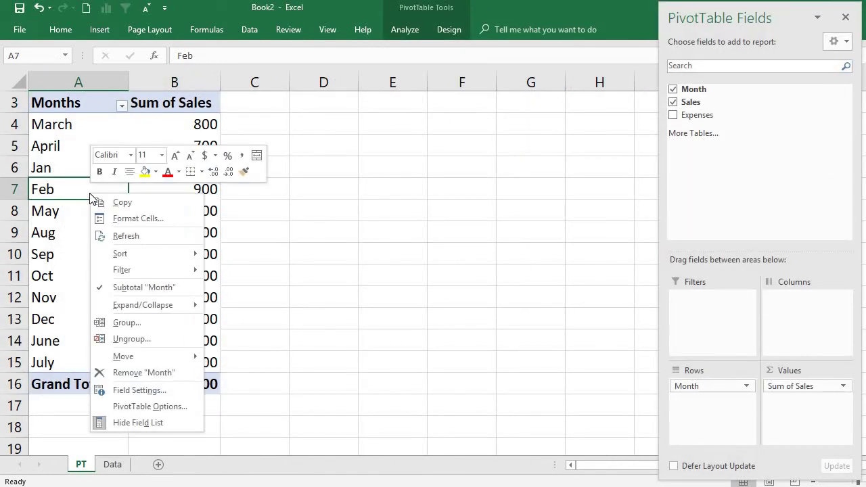
click(126, 236)
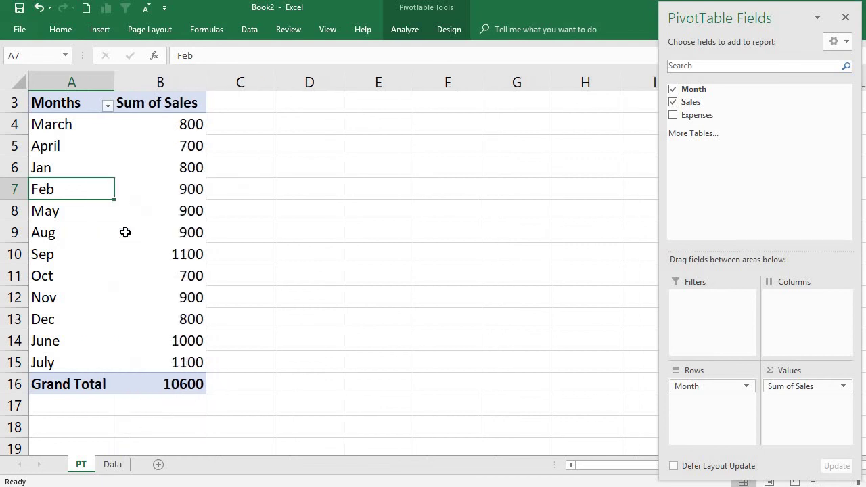
Compare January's sales in the PivotTable with cell B2 of Comma_delimited.csv and with the imported range on the Data sheet.
click(85, 170)
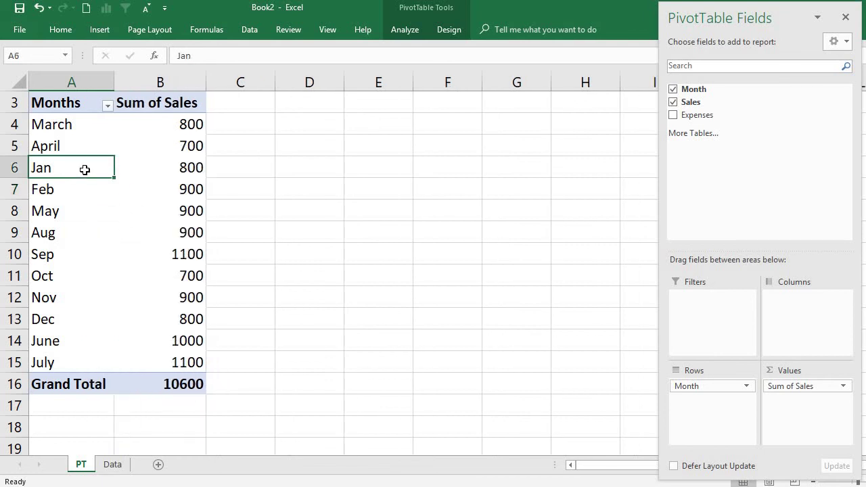
click(184, 167)
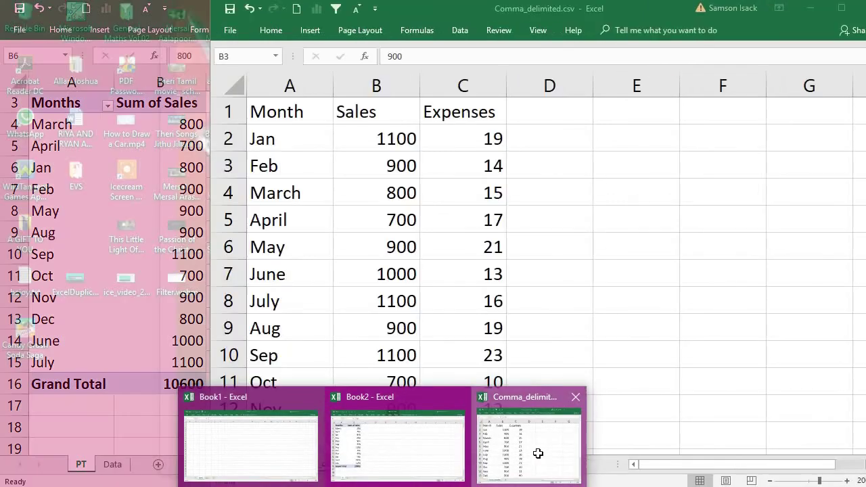
click(538, 453)
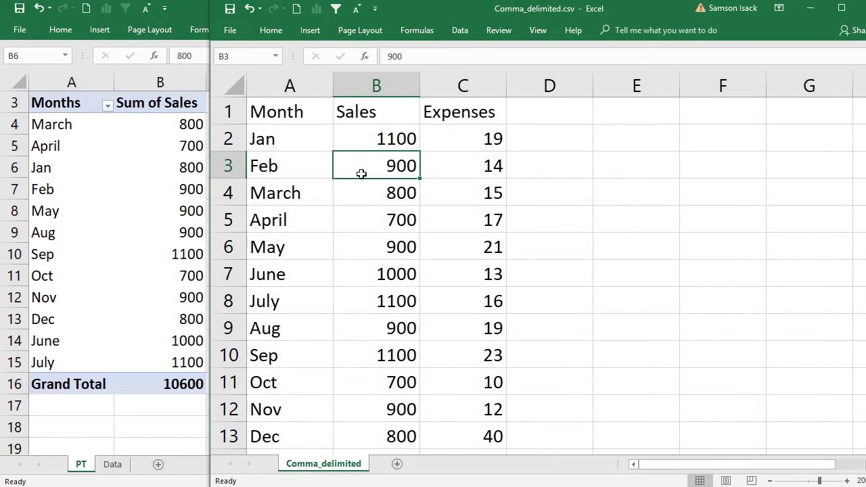
click(363, 145)
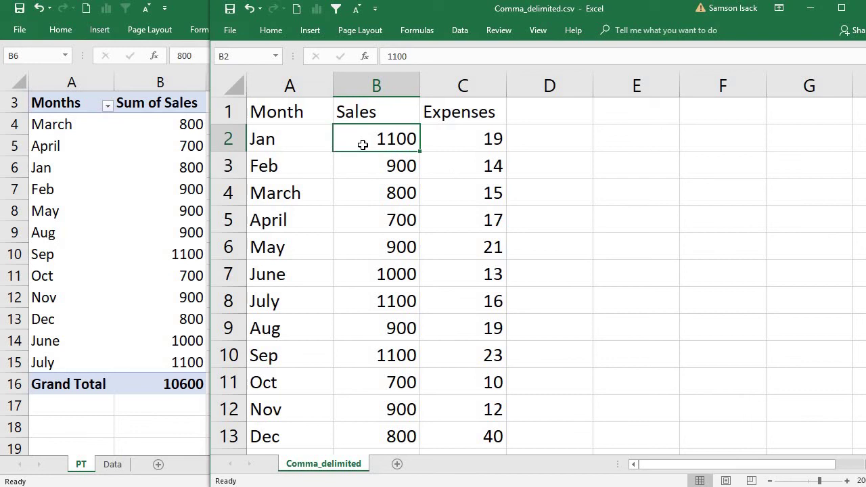
click(135, 198)
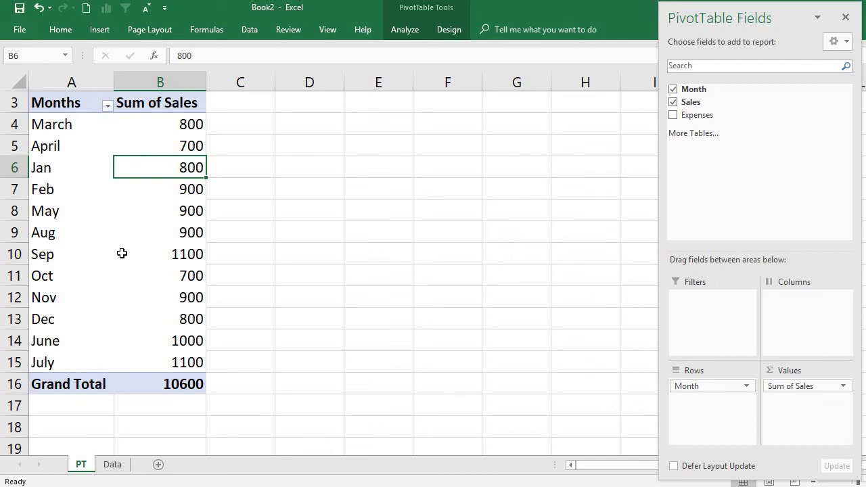
mouse_move(122, 253)
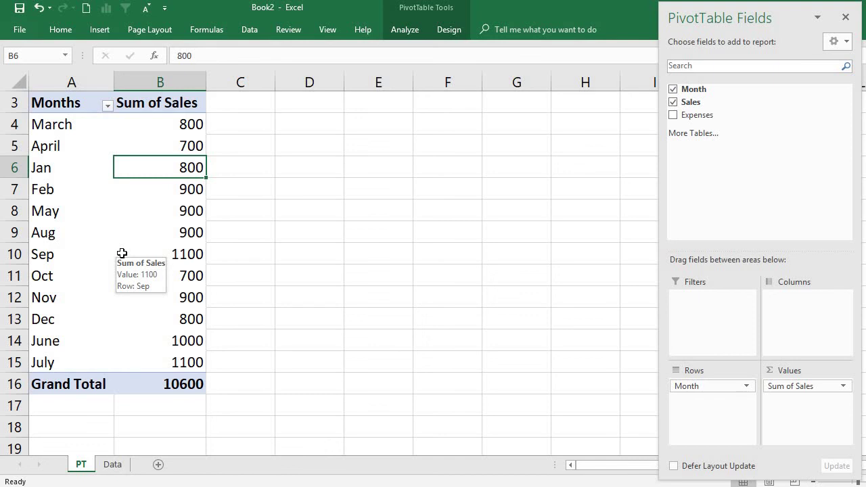
click(71, 211)
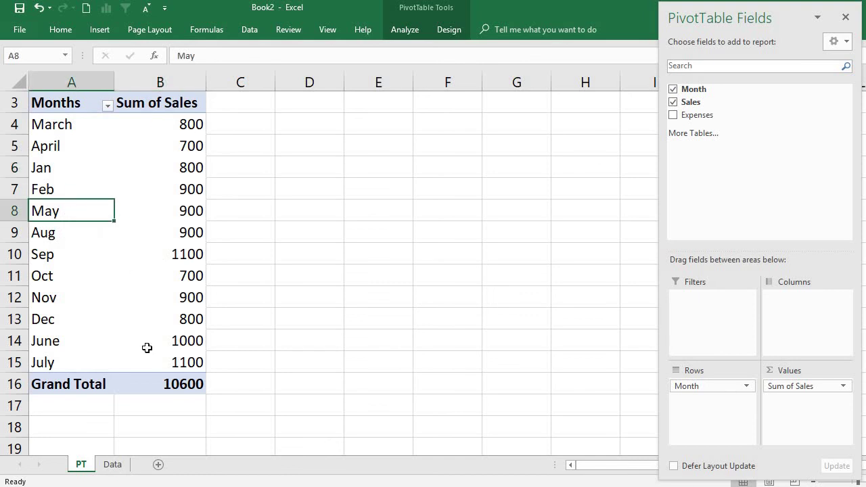
click(112, 464)
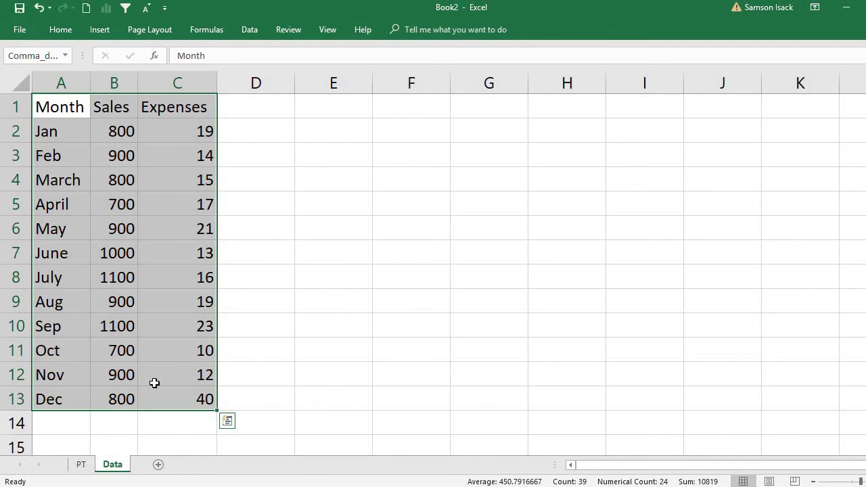
click(80, 464)
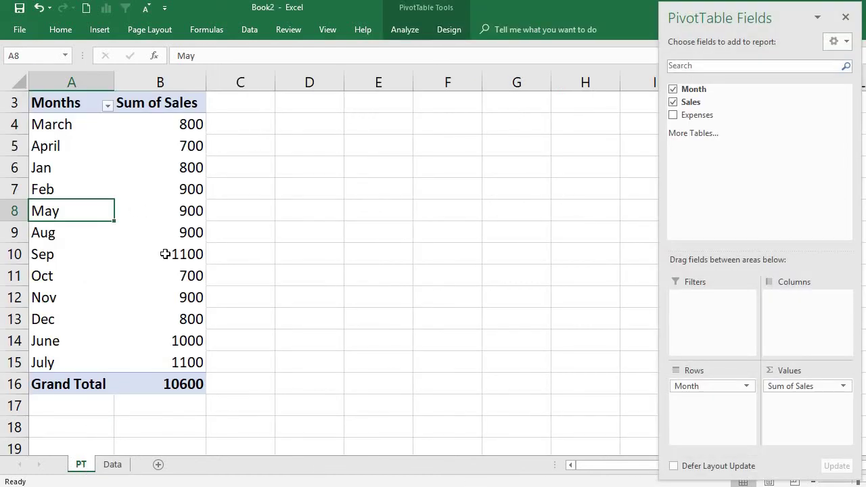
Refresh the imported range on the Data sheet from Comma_delimited.csv and check January's sales in cell B2.
click(110, 469)
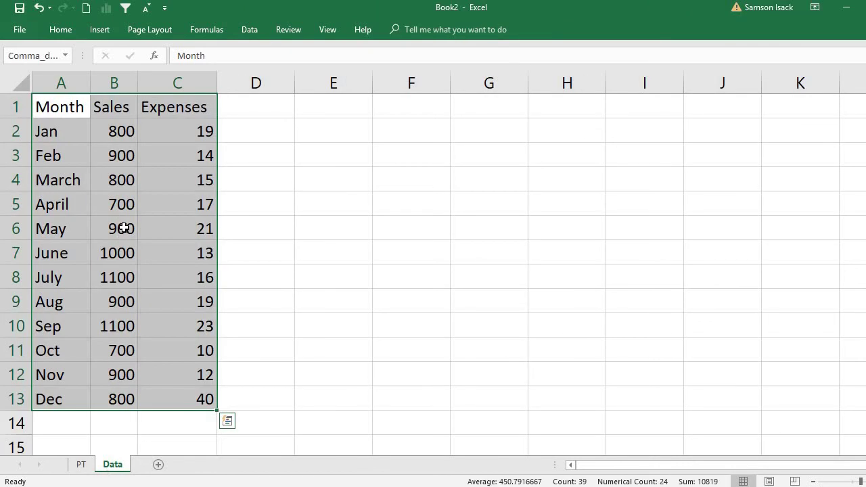
click(70, 138)
right_click(71, 140)
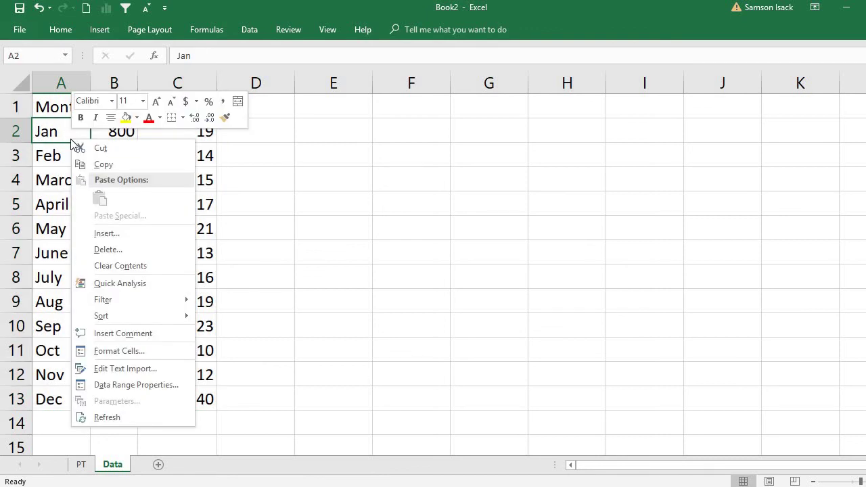
click(122, 414)
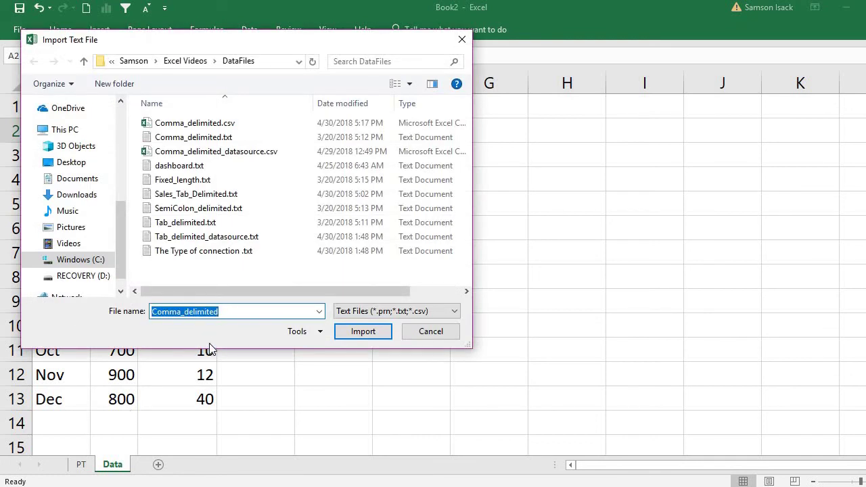
click(229, 123)
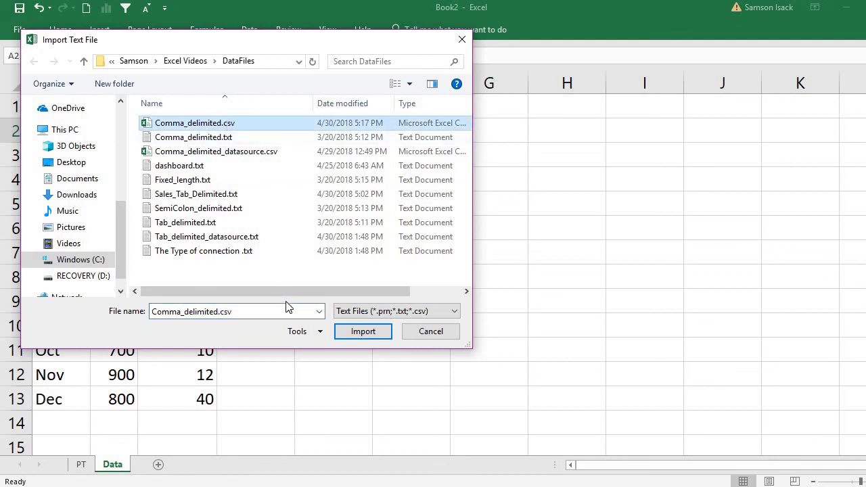
click(371, 337)
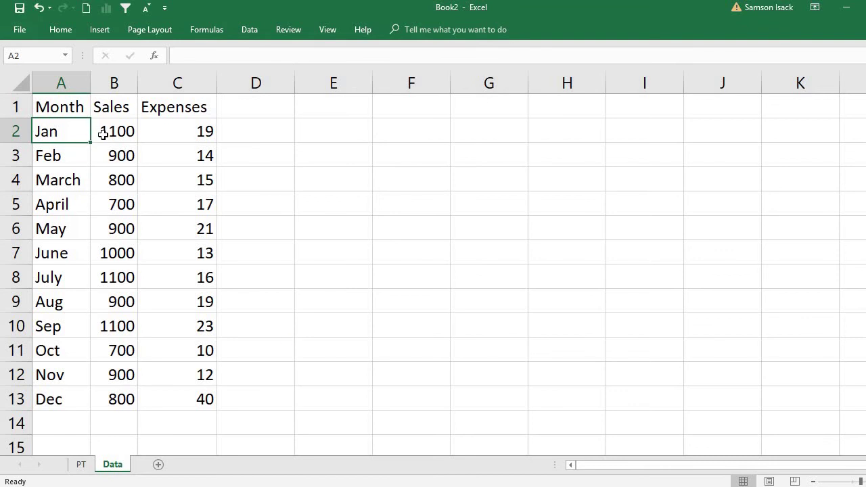
click(103, 134)
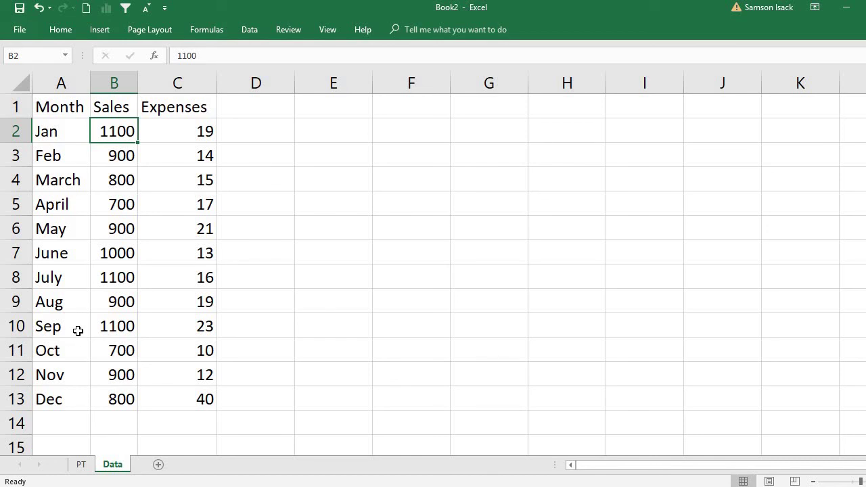
Refresh the PivotTable on the PT sheet and check January's Sum of Sales and the Grand Total.
click(80, 466)
click(70, 257)
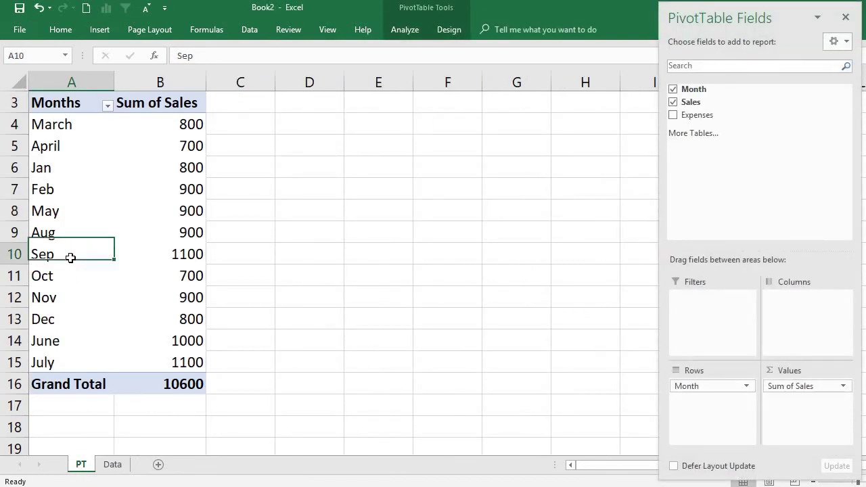
right_click(70, 258)
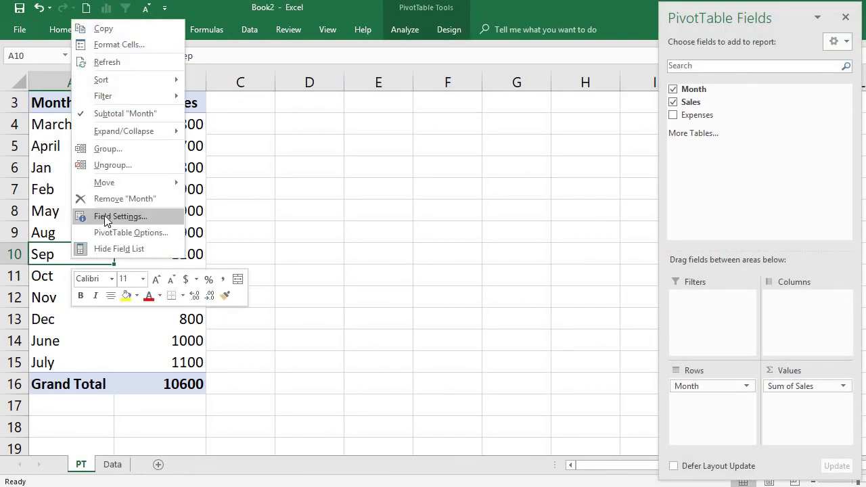
click(120, 60)
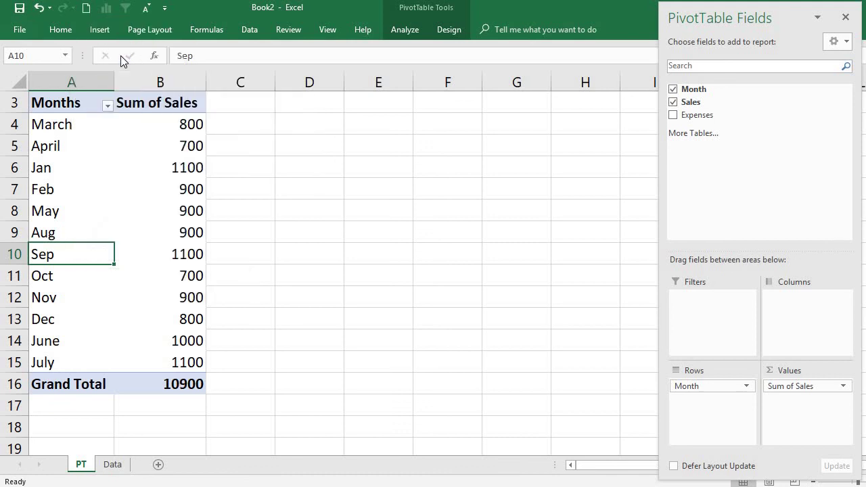
click(171, 167)
mouse_move(136, 346)
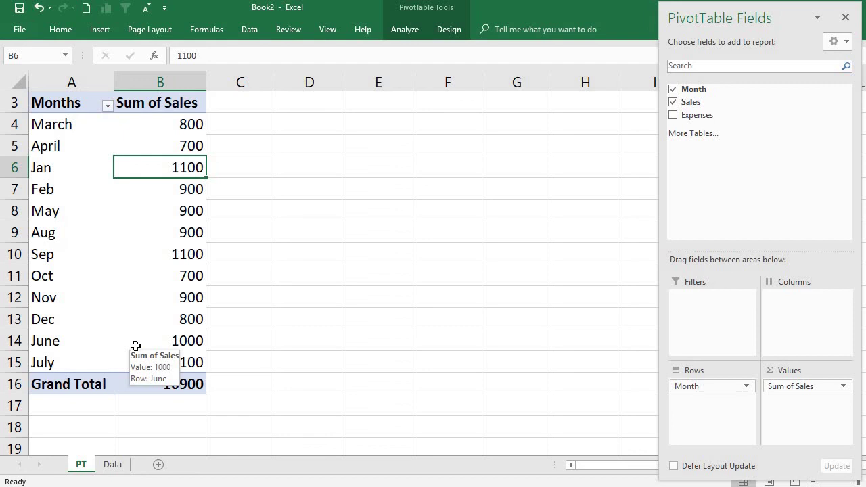
mouse_move(144, 376)
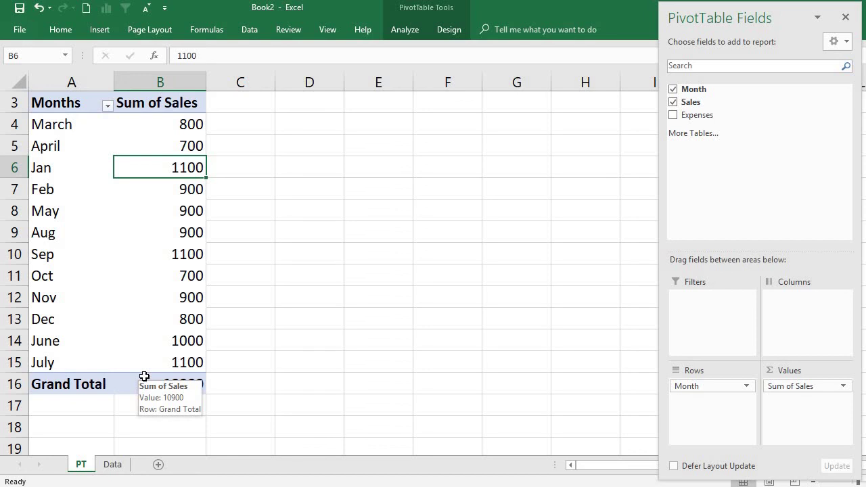
click(104, 262)
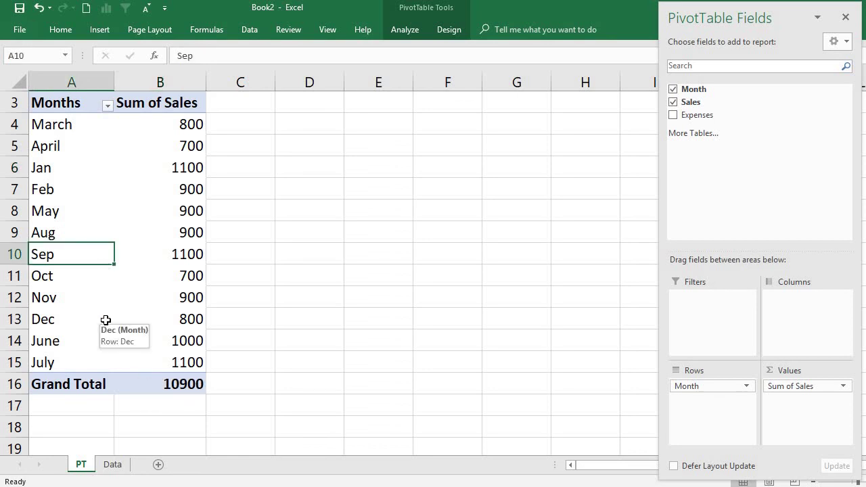